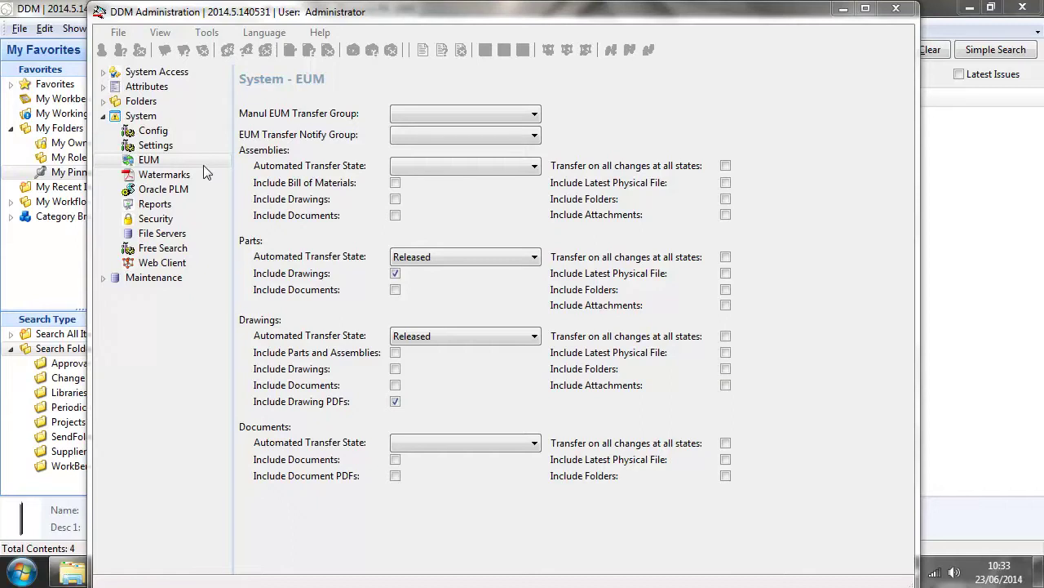
Set the assemblies' automated transfer state to Released, including the bill of materials and drawings in the transfer
click(441, 166)
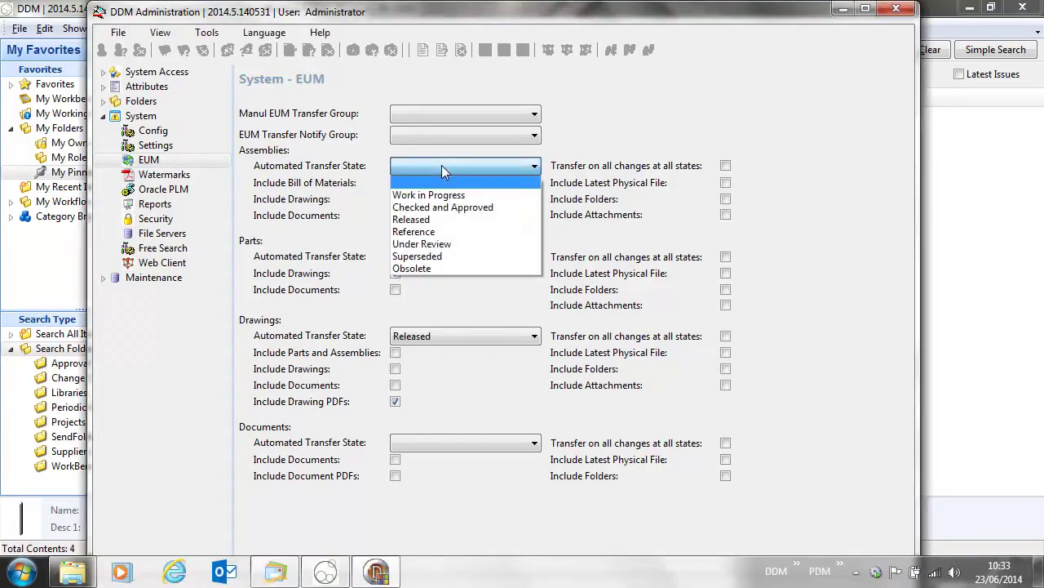
click(432, 220)
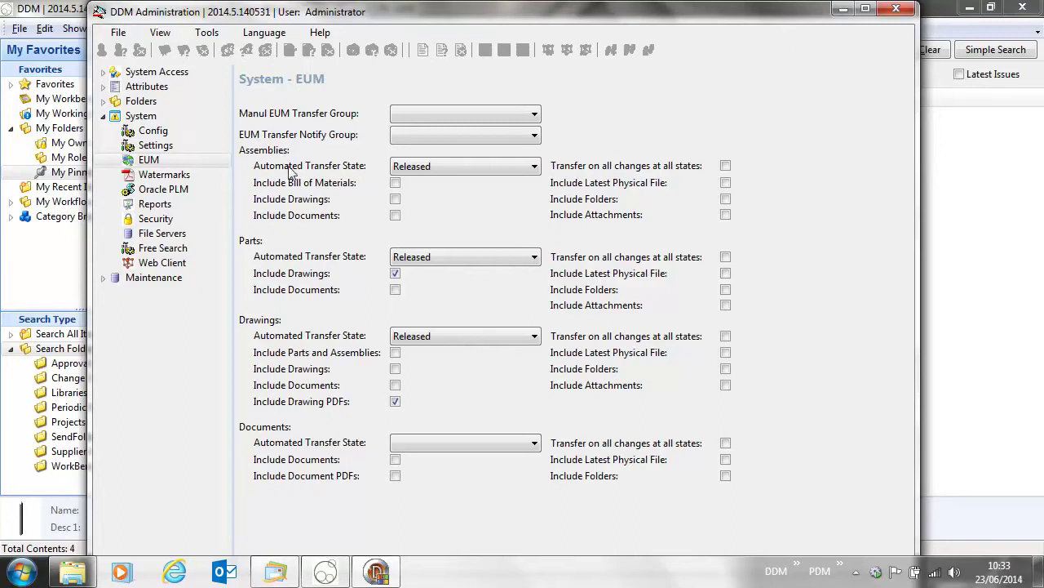
click(396, 183)
click(396, 199)
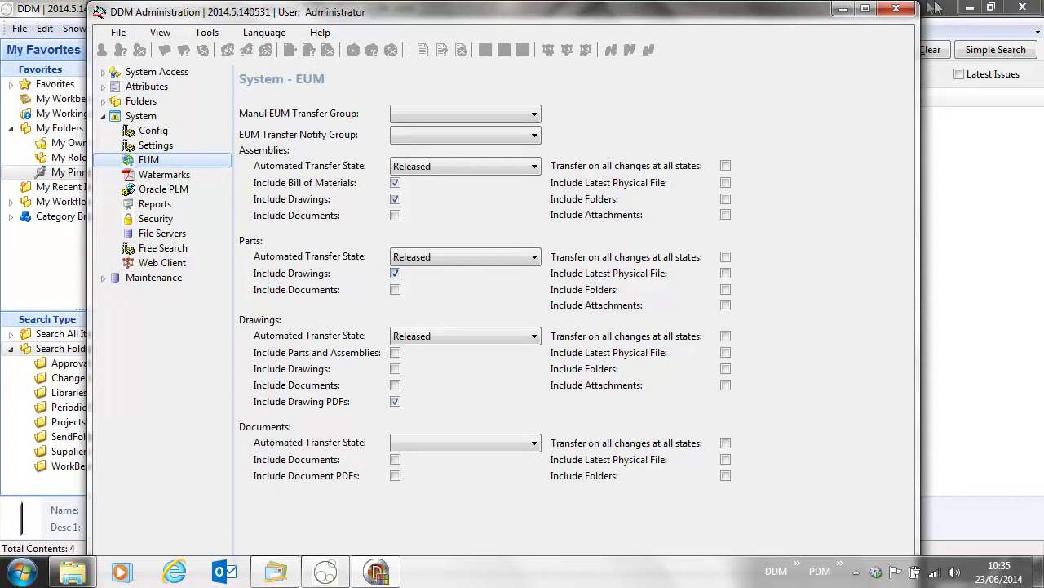
click(842, 9)
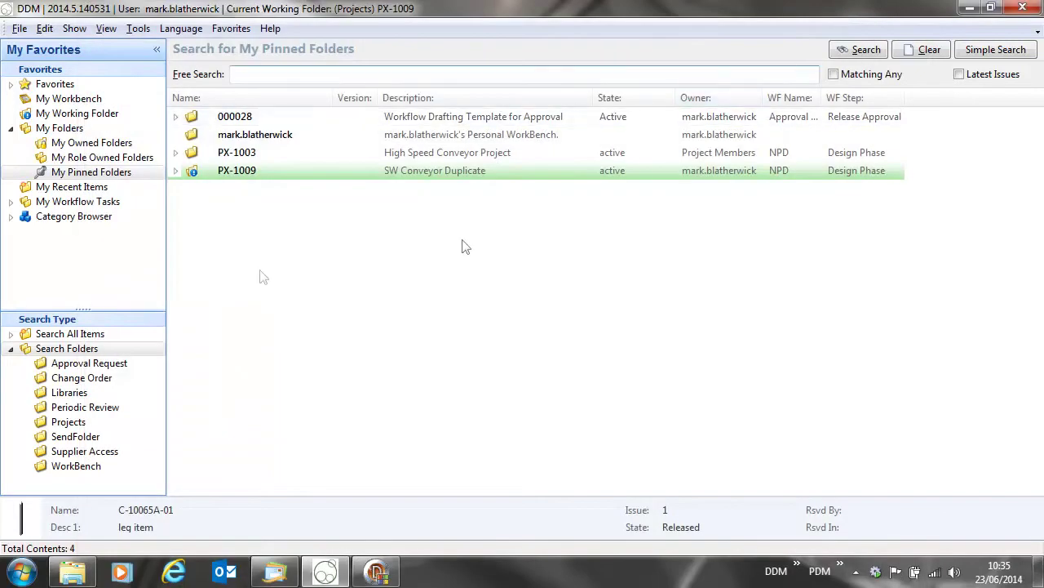
Open the Release Manager for the leg cover drawing C-10066A in project folder PX-1009
click(177, 171)
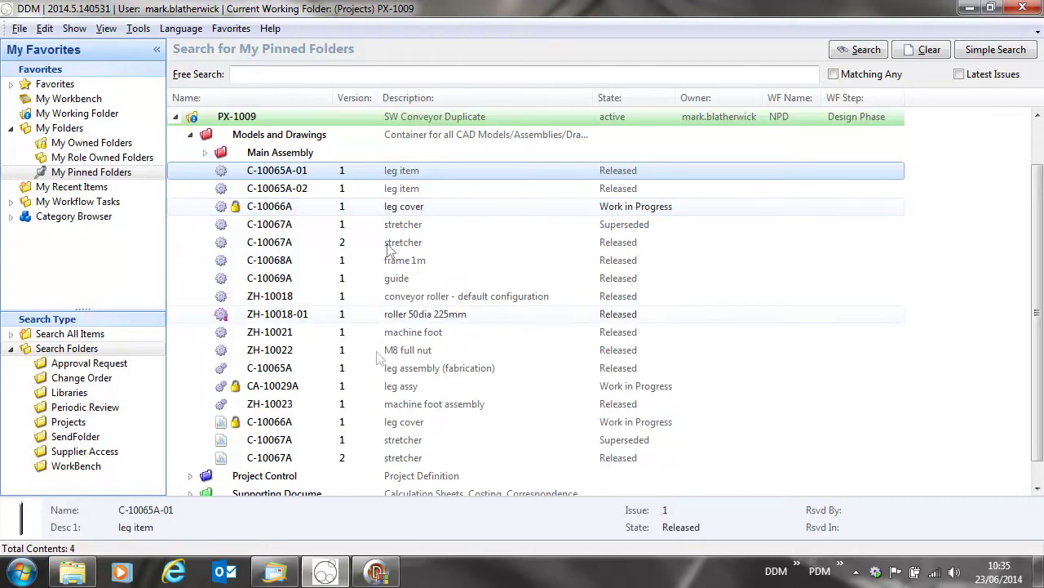
click(314, 425)
right_click(285, 433)
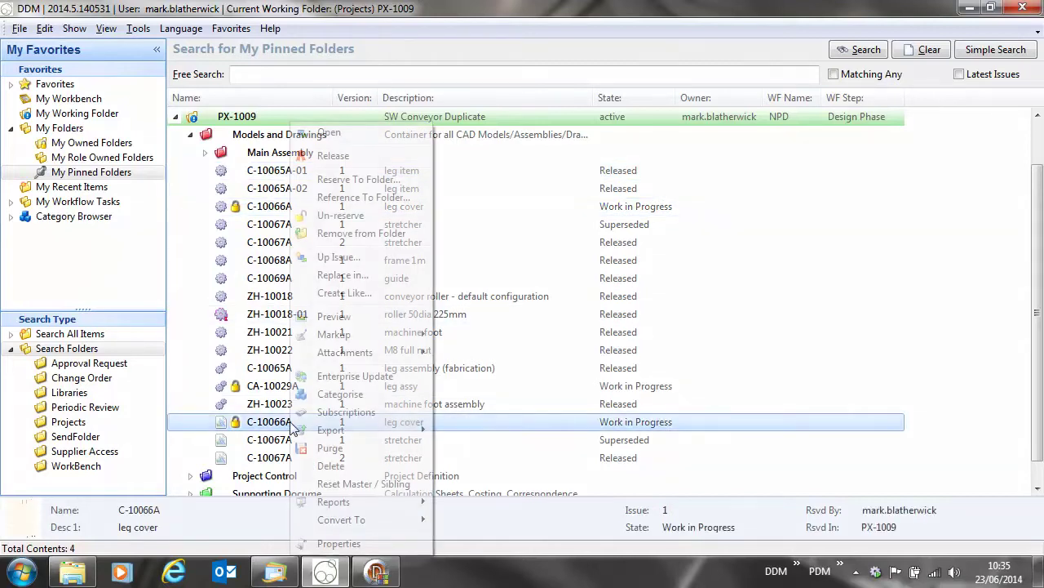
click(336, 157)
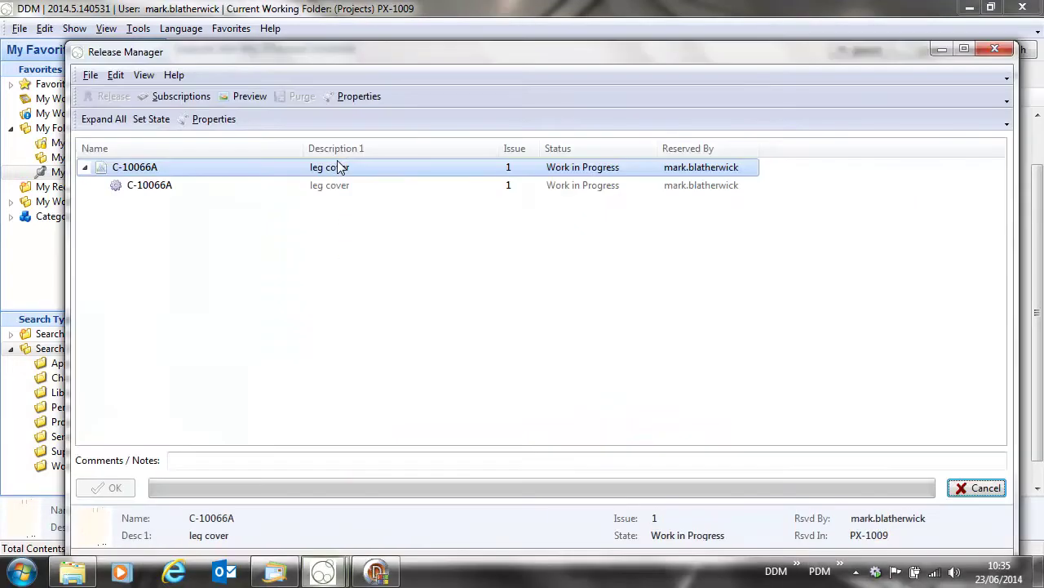
Set both the C-10066A leg cover drawing and its part to the Released state and carry out the release
click(204, 192)
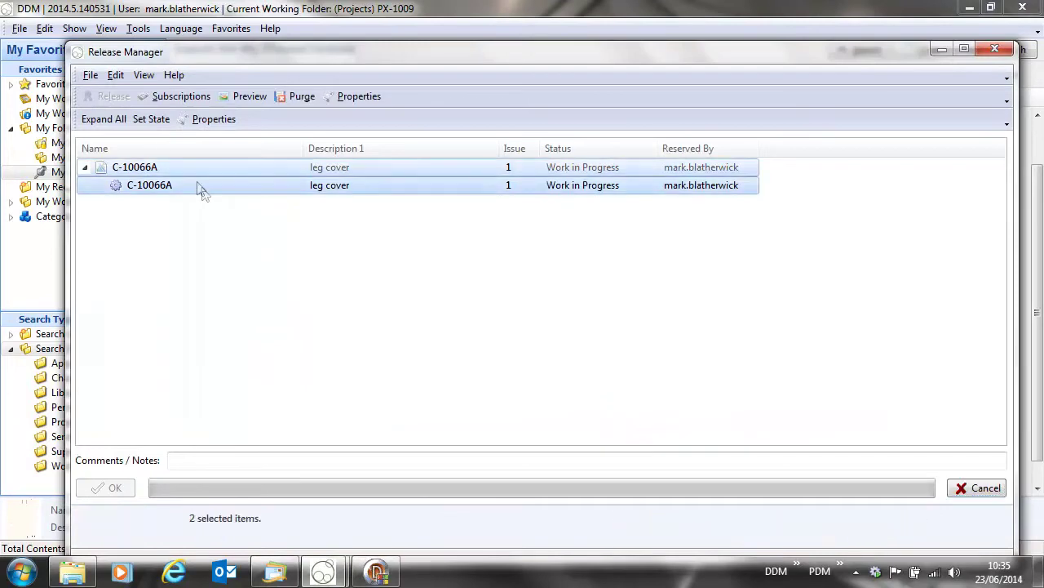
click(149, 119)
click(187, 88)
click(162, 129)
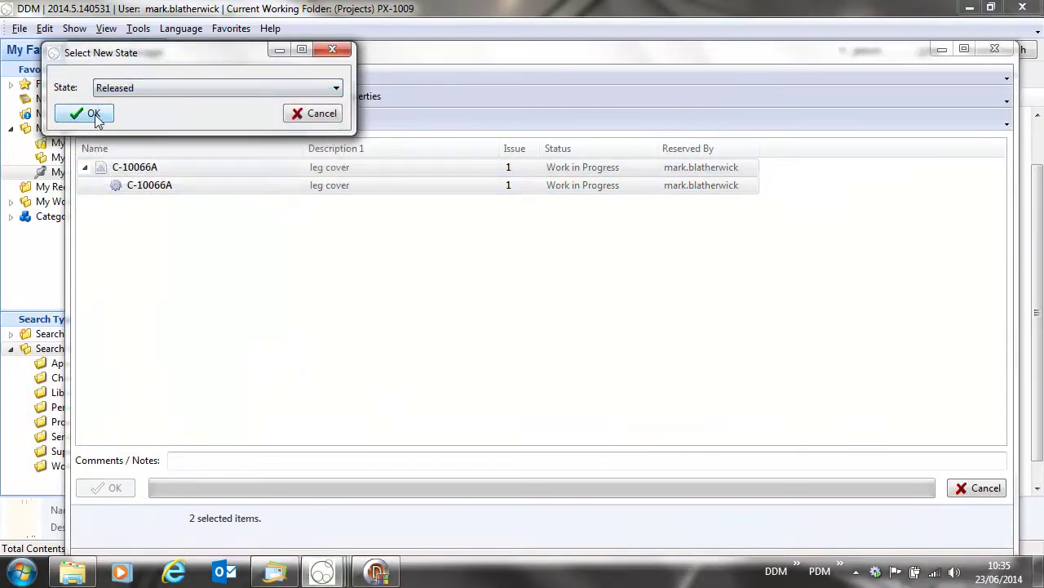
click(87, 112)
click(119, 487)
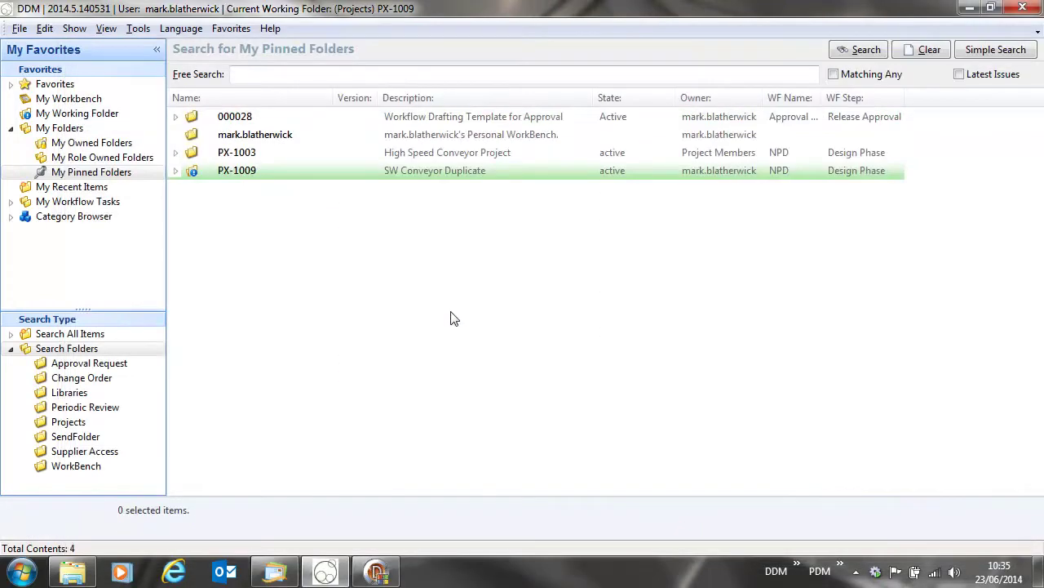
Check the leg cover items in PX-1009's Models and Drawings folder and examine the exported C-10066A files in the EUMOut folder
click(175, 170)
click(189, 188)
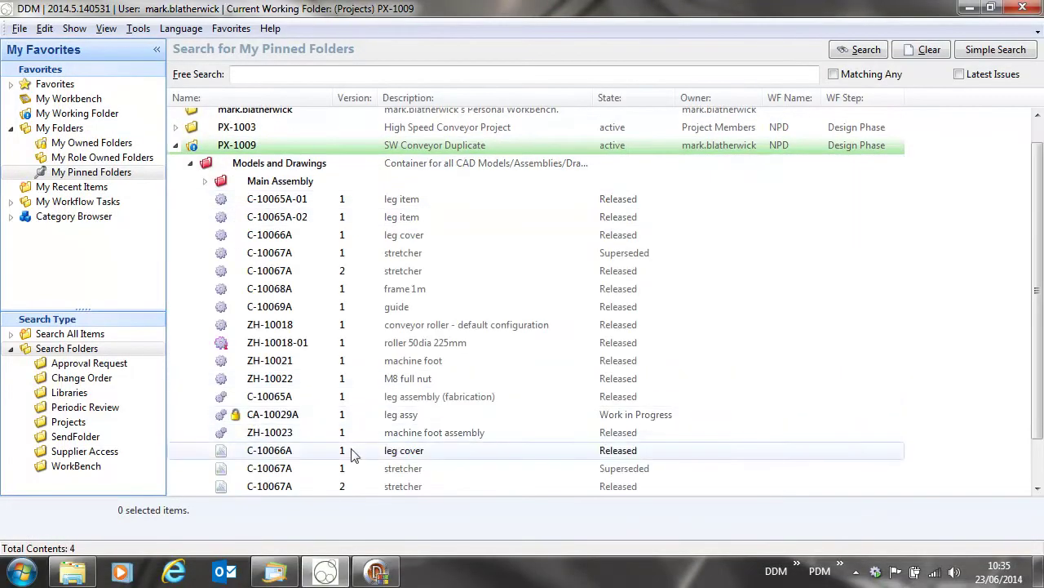
click(74, 571)
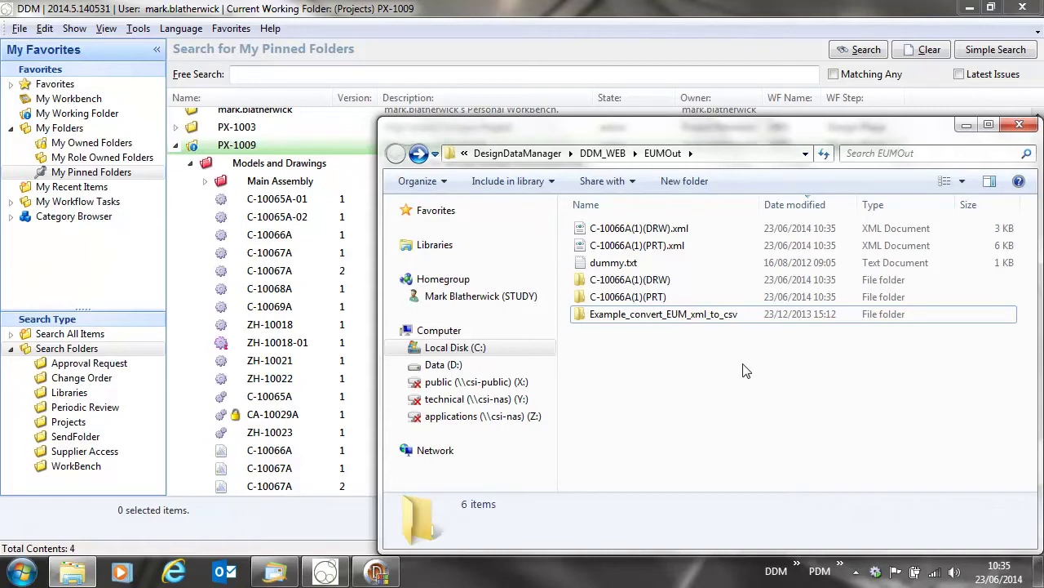
click(632, 230)
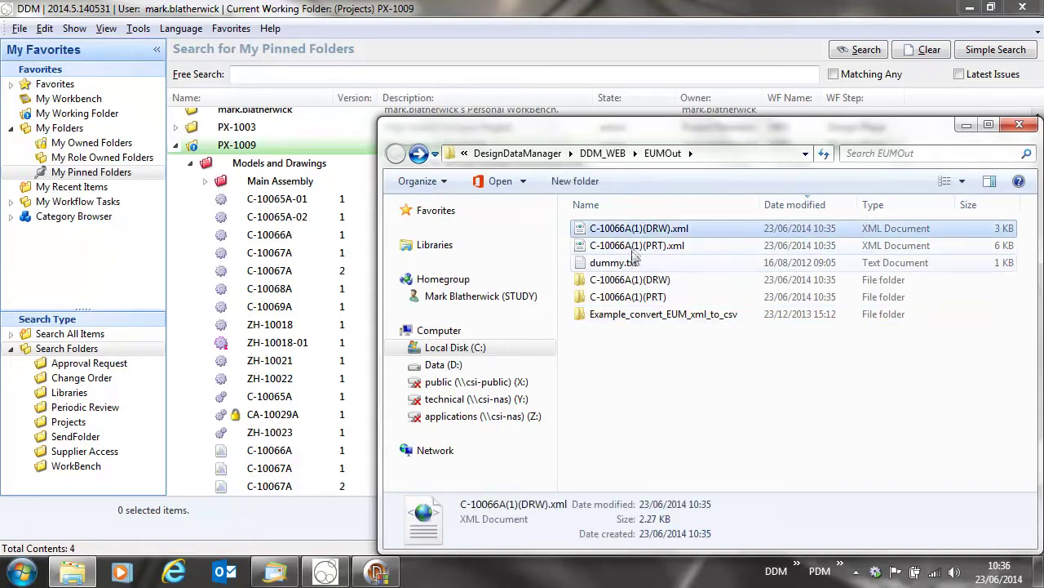
double_click(632, 281)
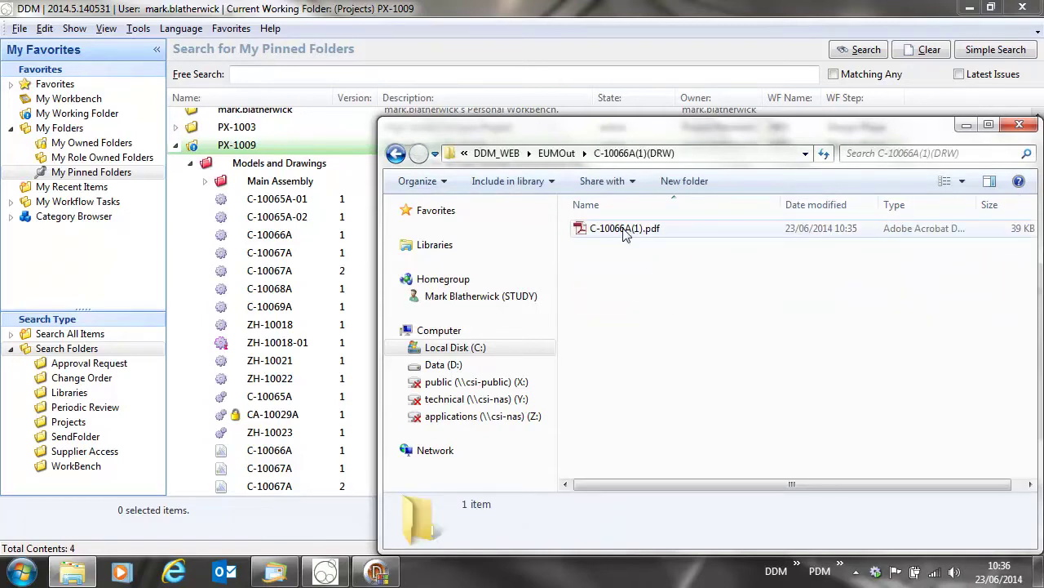
click(967, 126)
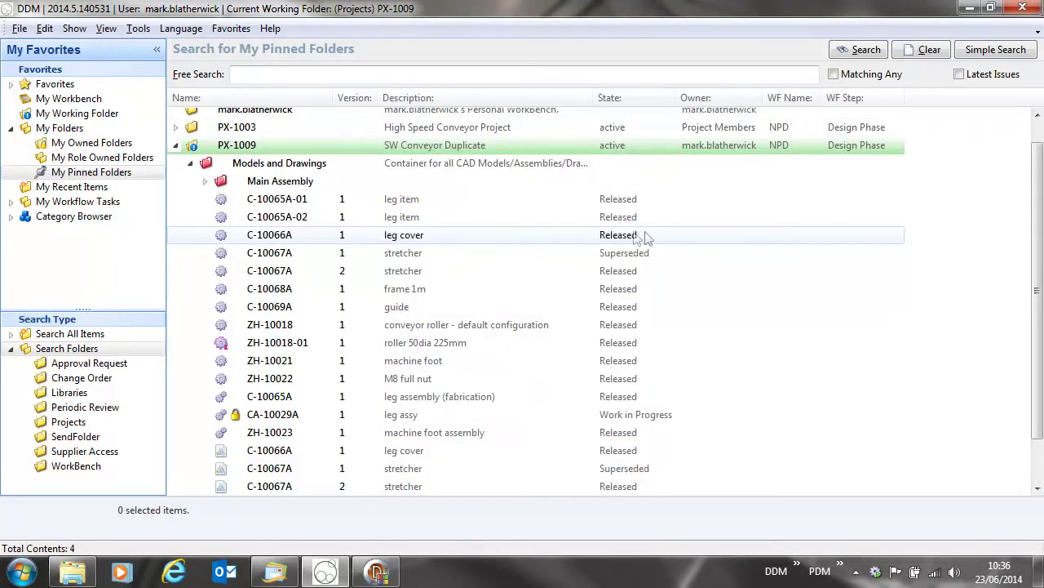
Add the EUM Last Updated part attribute as a column in the pinned folders list
click(619, 235)
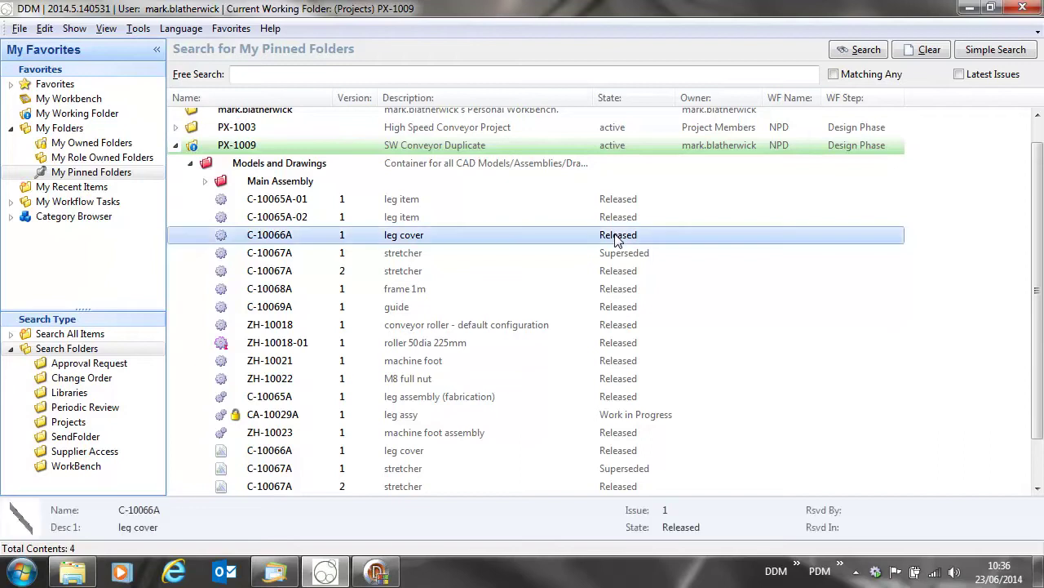
right_click(657, 93)
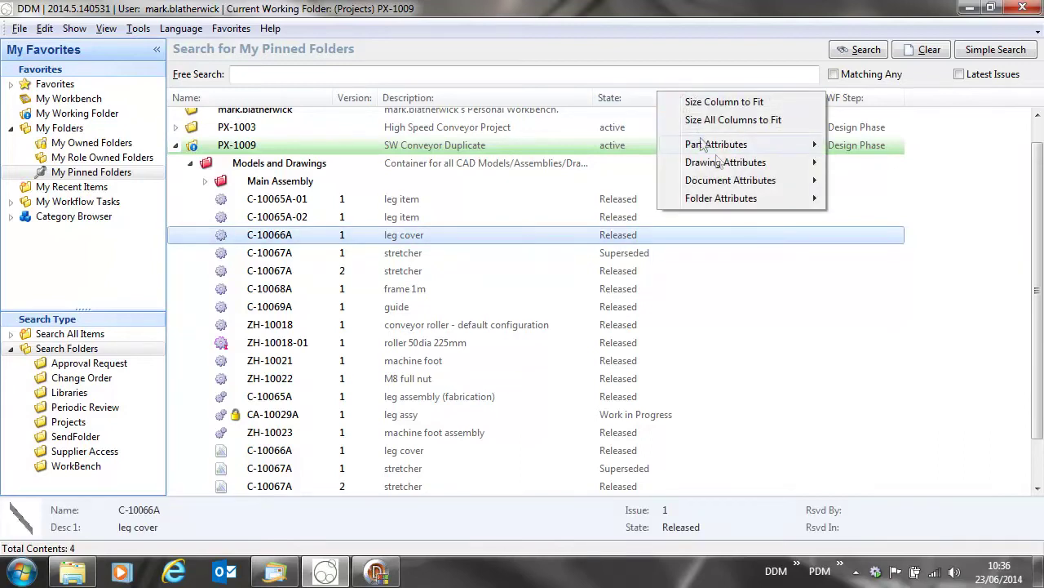
mouse_move(712, 146)
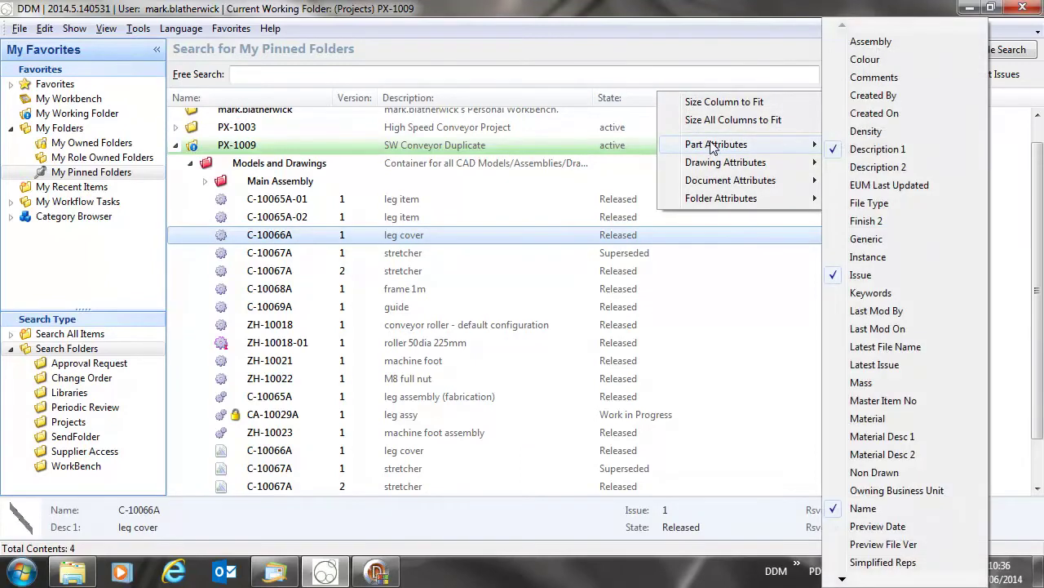
click(912, 188)
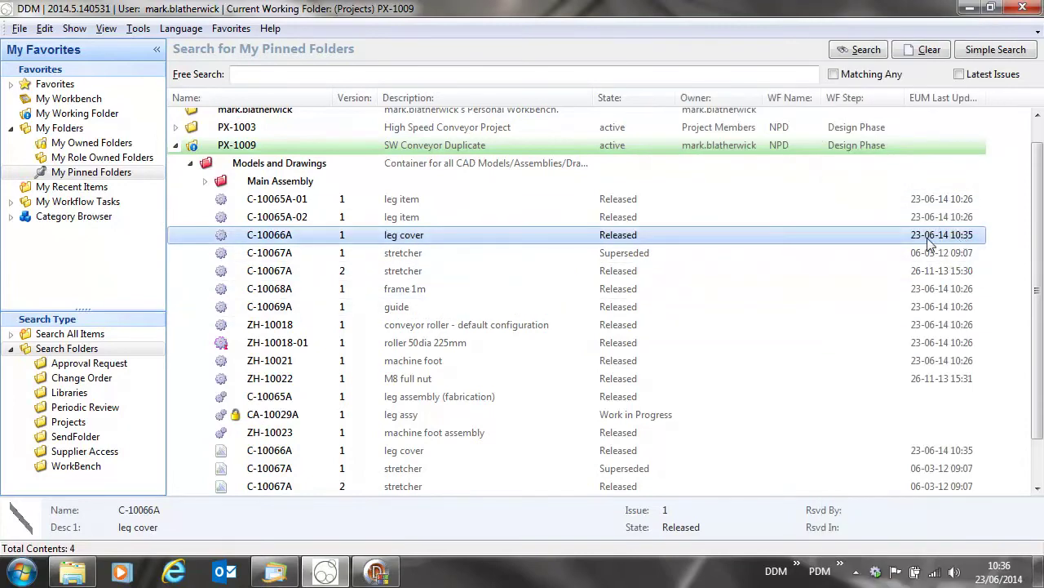
Review the audit records in the properties of the C-10066A leg cover part
right_click(406, 243)
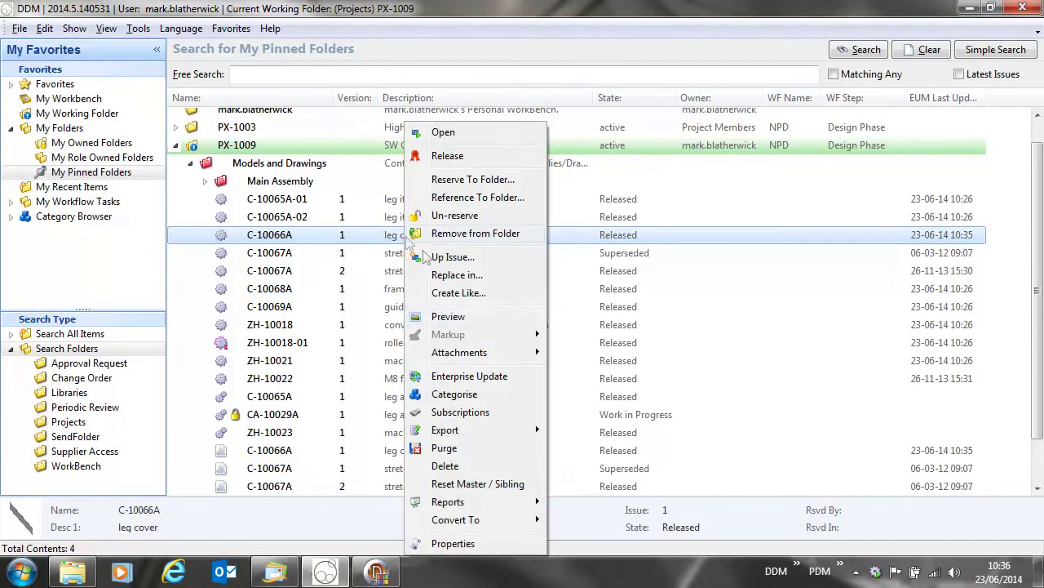
click(481, 542)
click(808, 122)
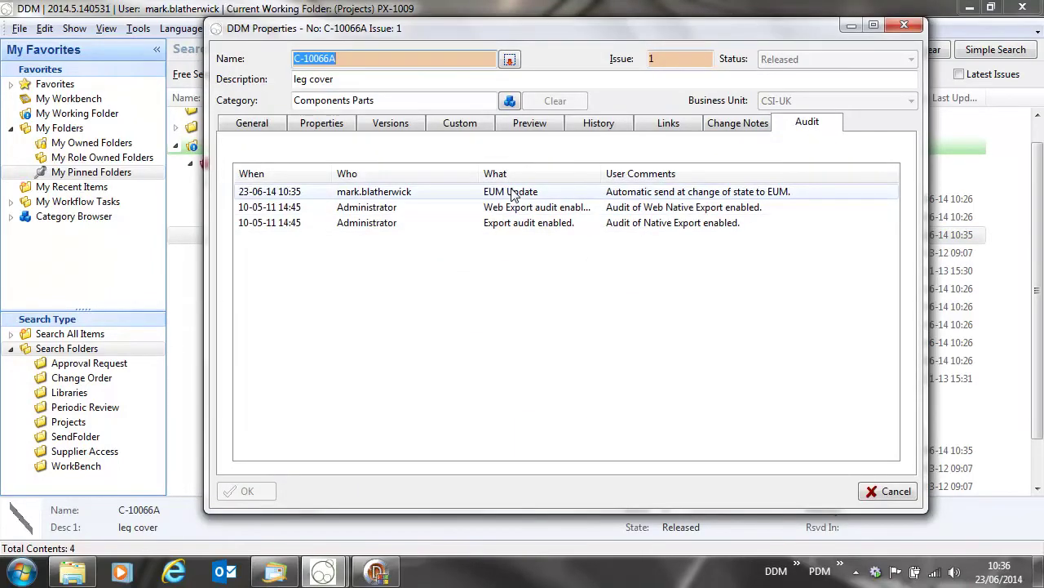
click(892, 491)
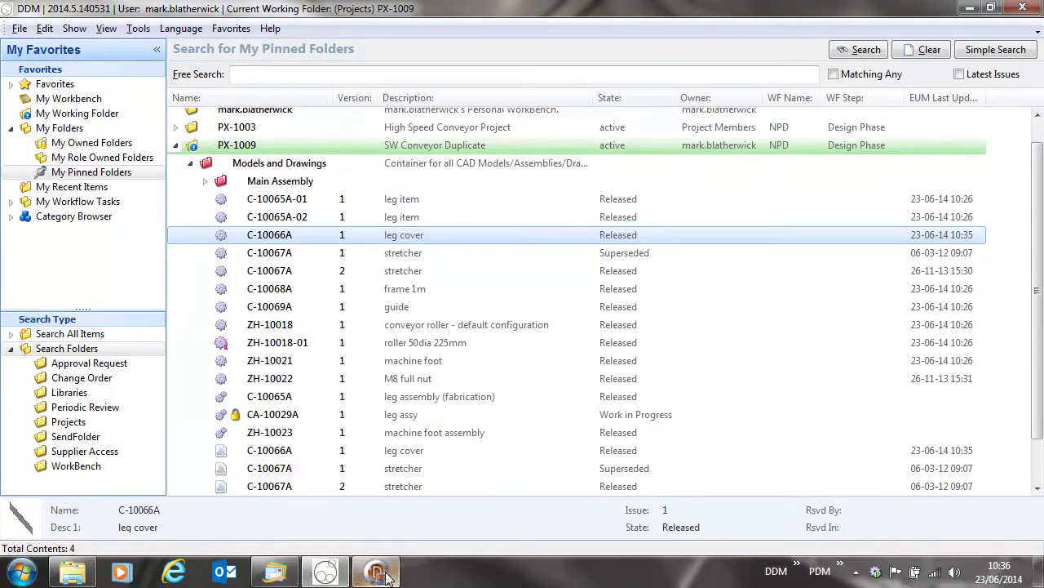
In DDM Administration, set the EUM transfer notify group to EnterpriseUpdateNotification and the manual EUM transfer group to EnterpriseUpdateUsers
click(388, 577)
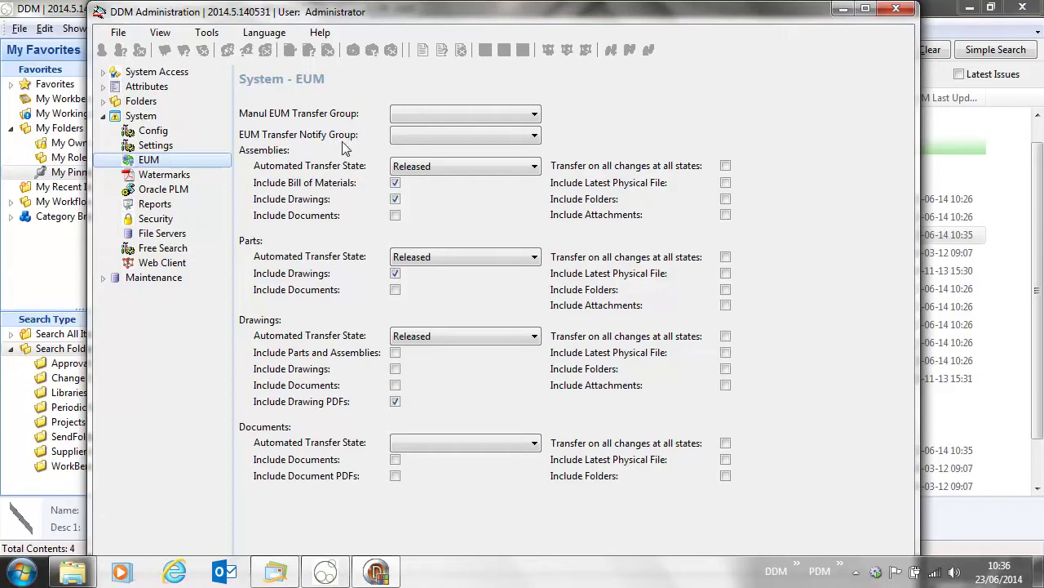
click(424, 135)
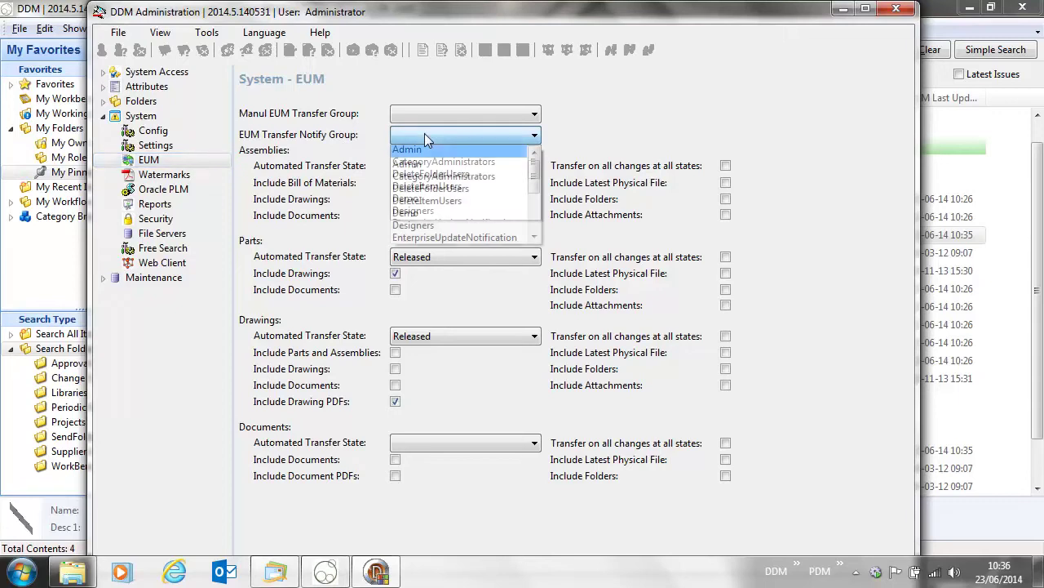
click(435, 238)
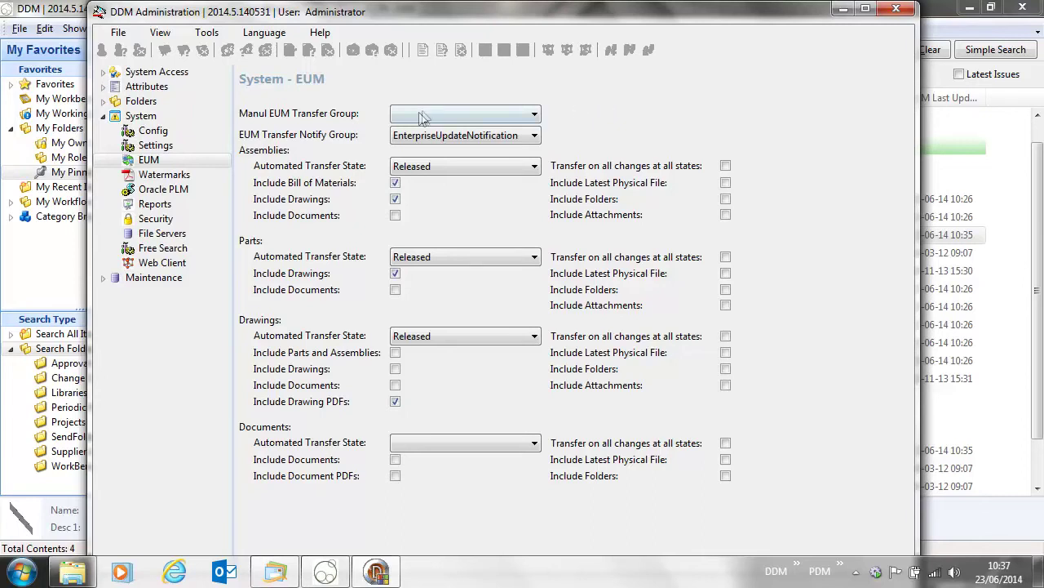
click(454, 116)
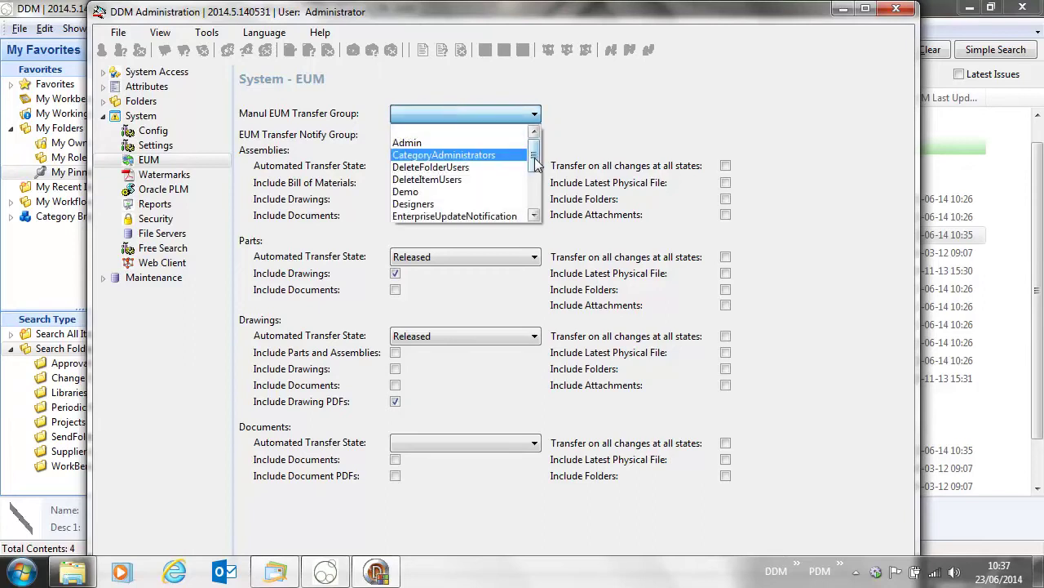
drag(536, 162, 536, 176)
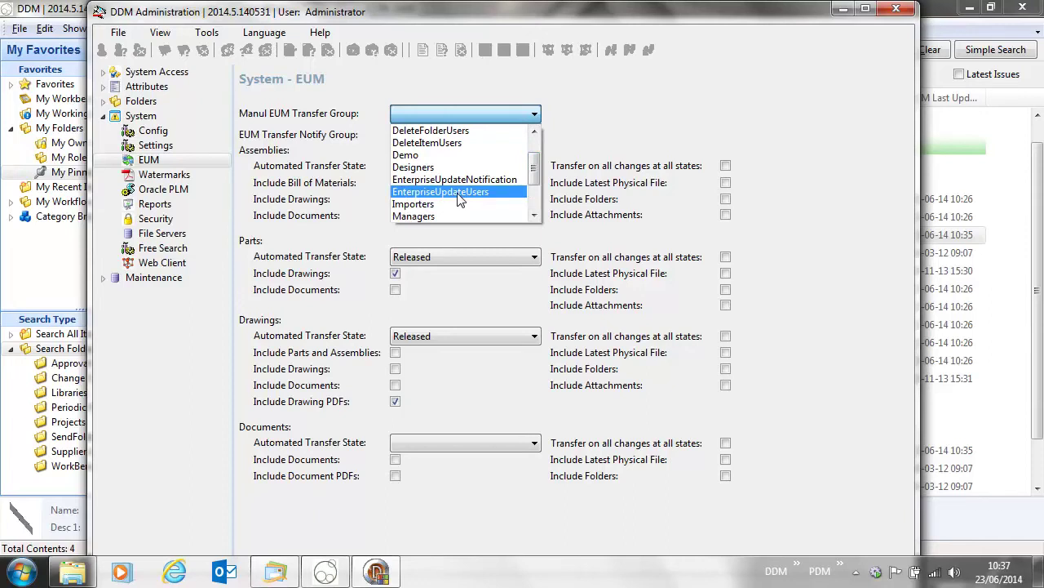
click(460, 196)
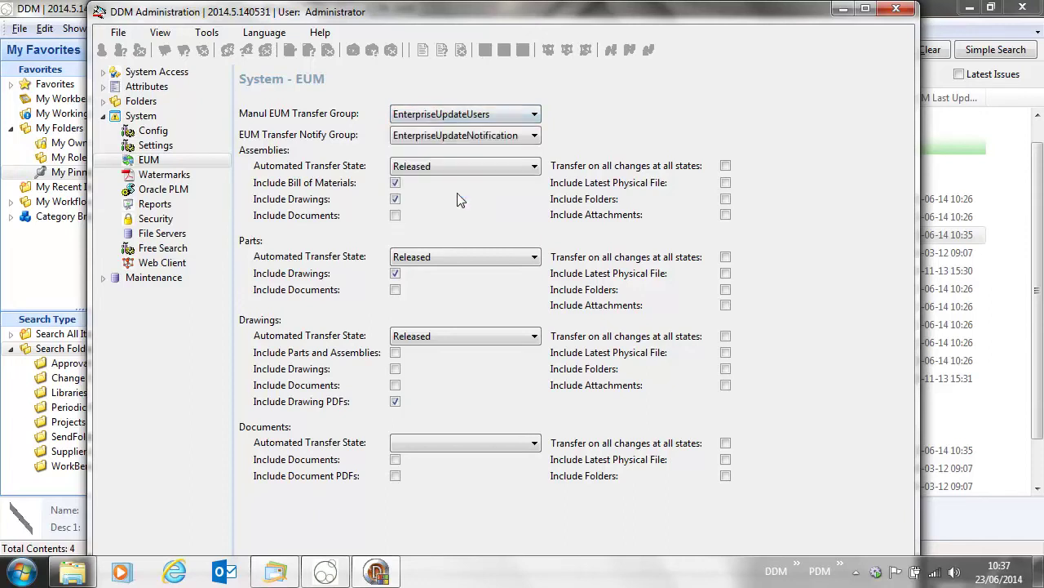
click(843, 11)
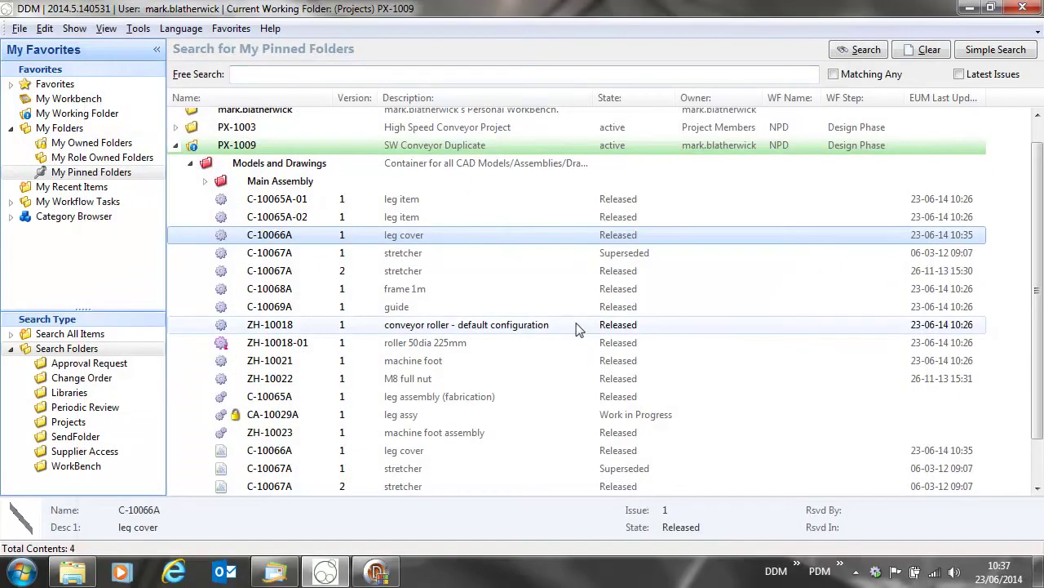
Run a manual Enterprise Update on the leg assembly CA-10029A
click(371, 417)
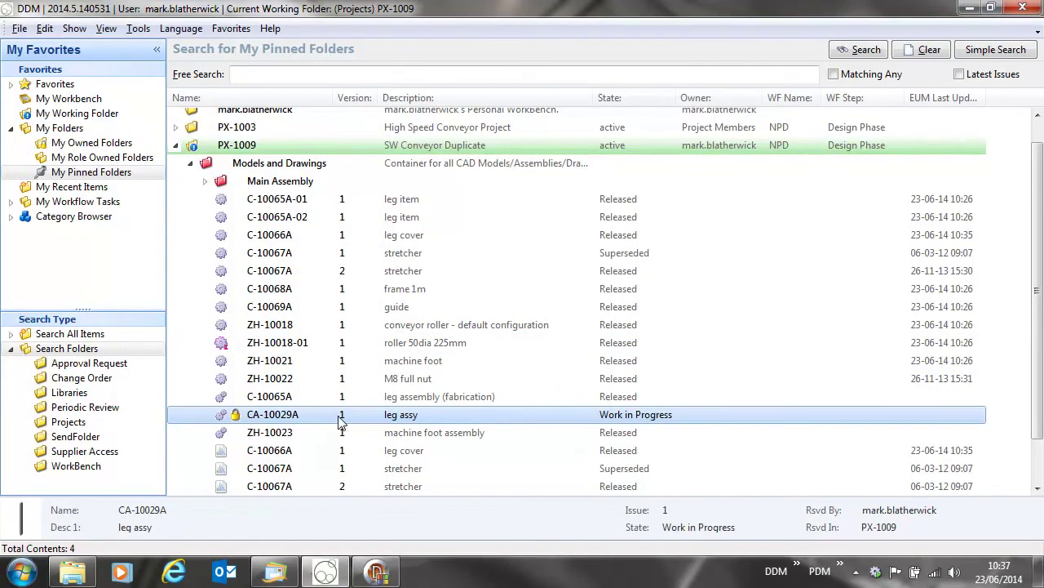
right_click(340, 420)
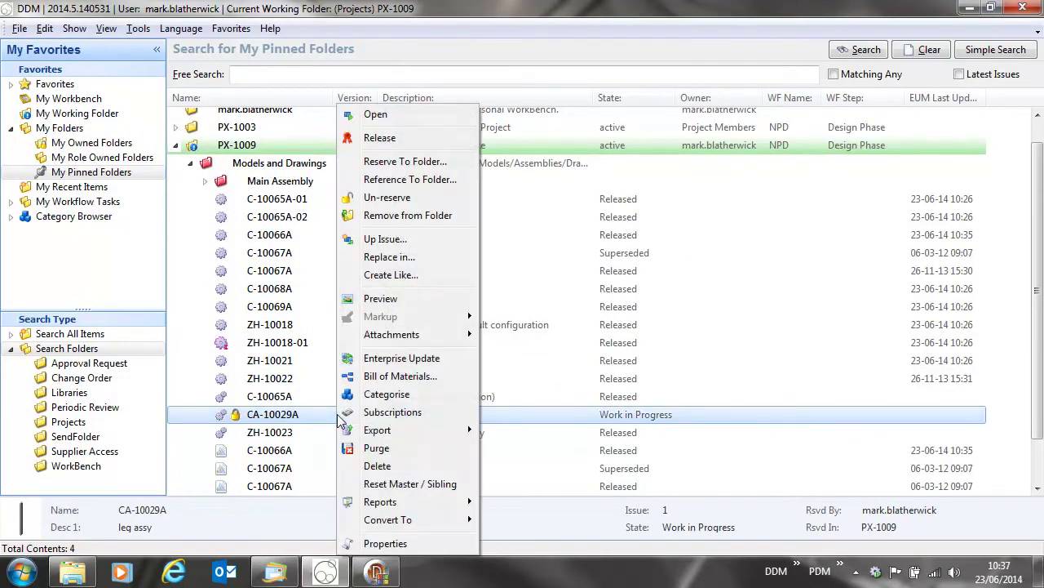
click(405, 363)
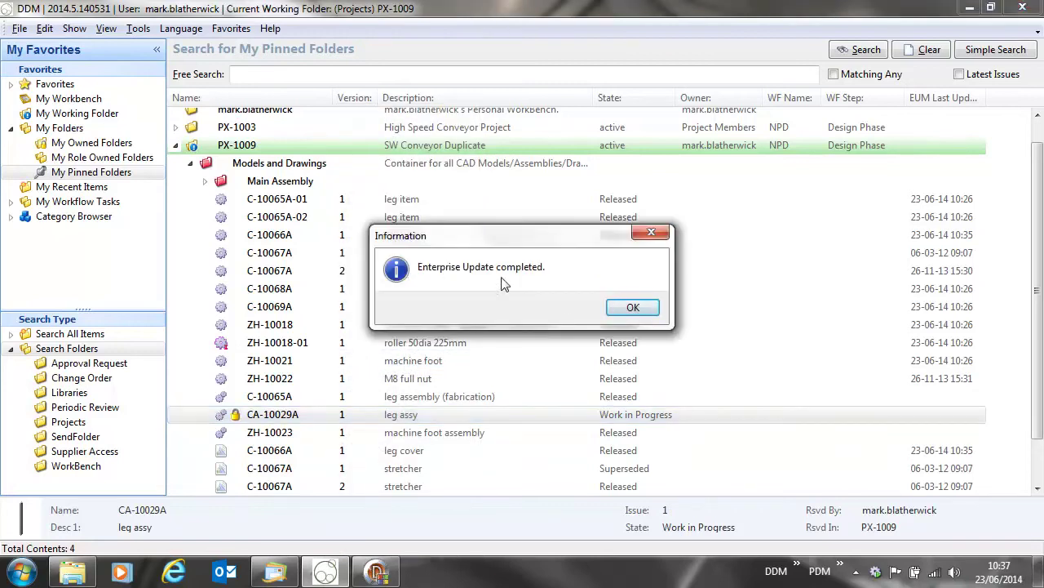
click(627, 309)
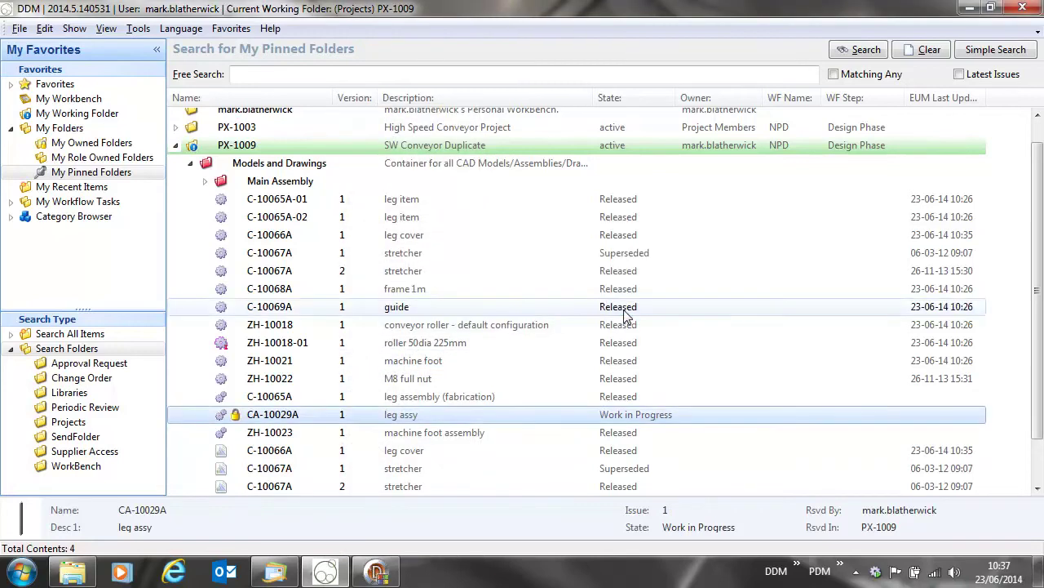
Switch to Windows Live Mail, fetch new mail and read the manual EUM update notification for CA-10029A
click(265, 578)
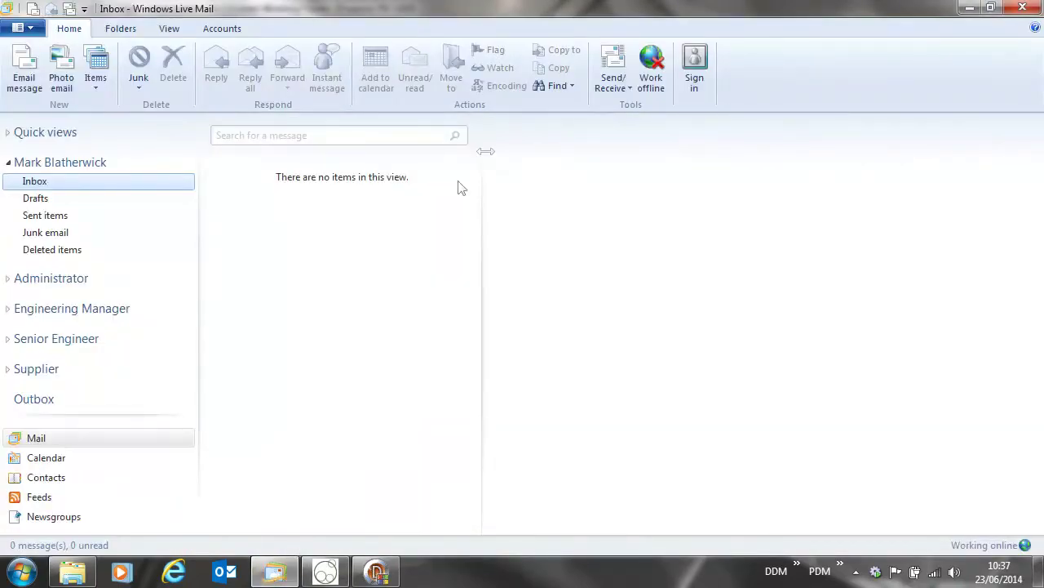
click(613, 62)
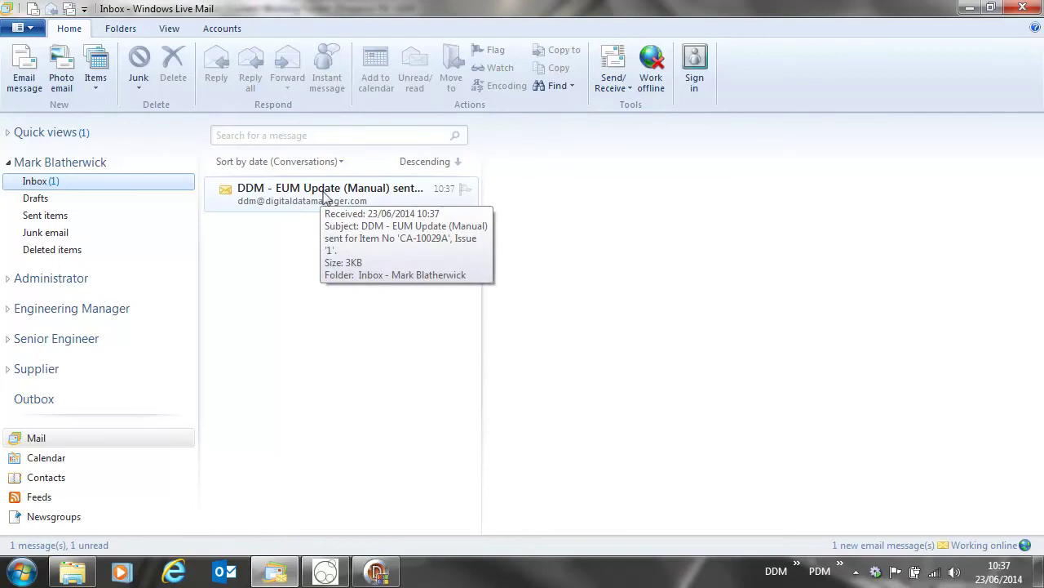
double_click(324, 196)
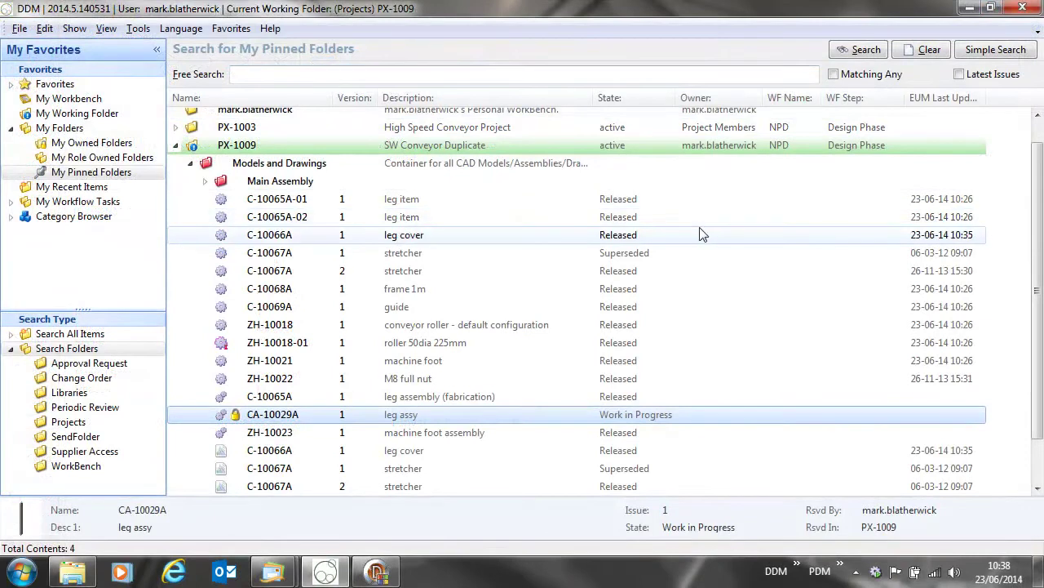
Start a release of the conveyor 1m assembly CA-10030A from the Main Assembly folder and expand its full structure
click(205, 180)
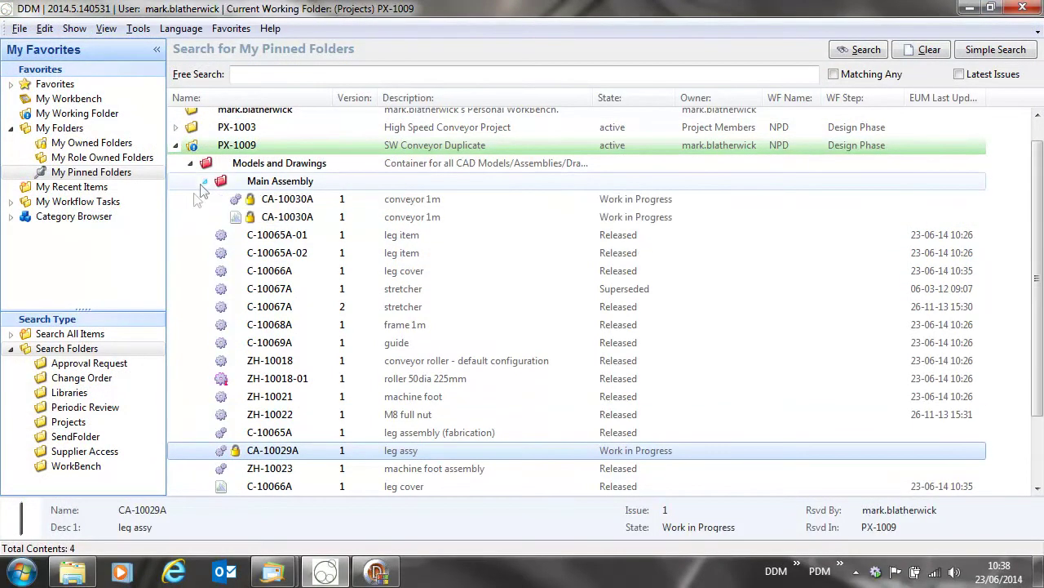
click(288, 217)
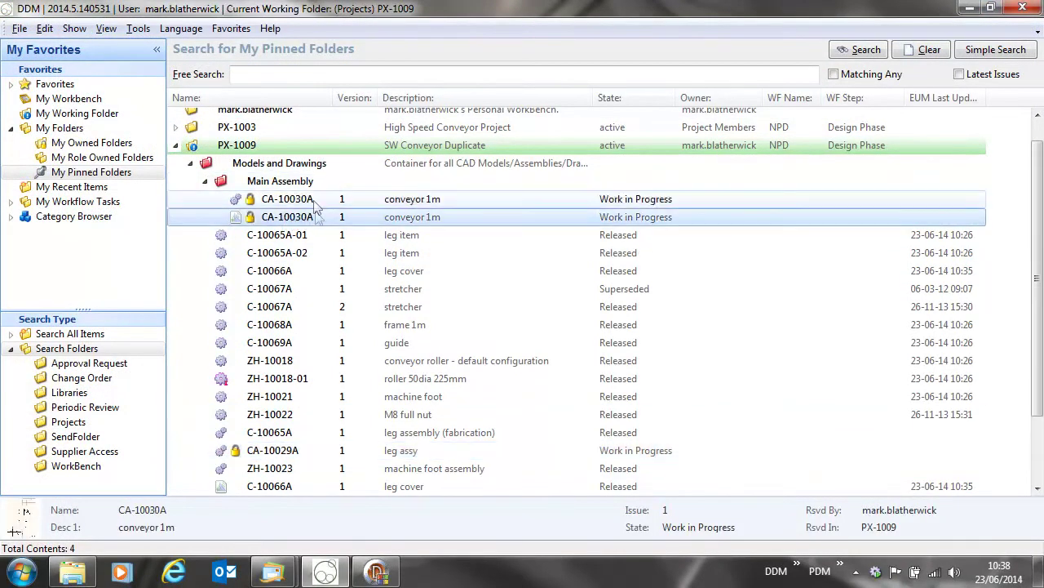
click(311, 199)
right_click(313, 200)
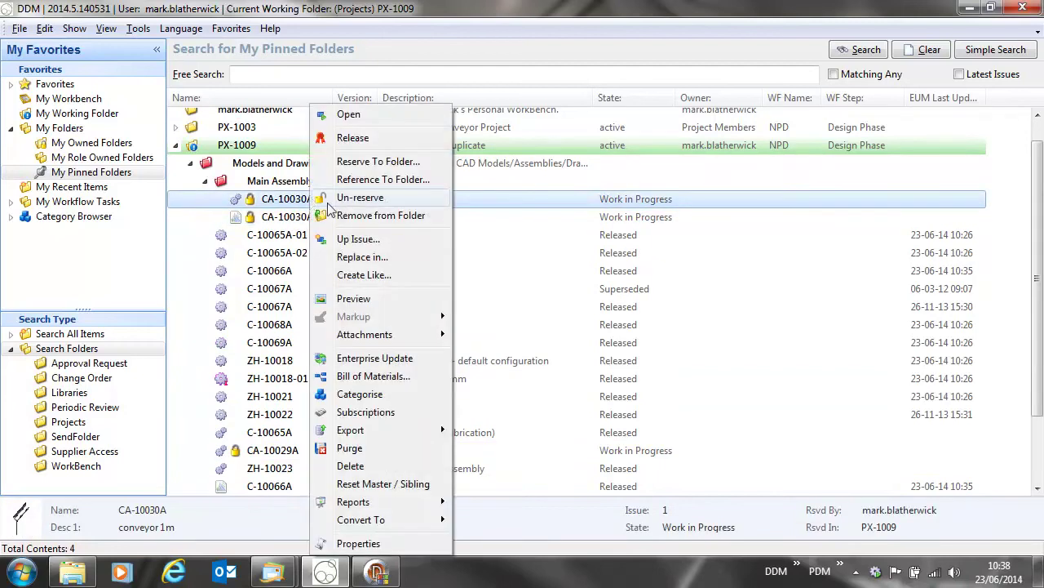
click(354, 138)
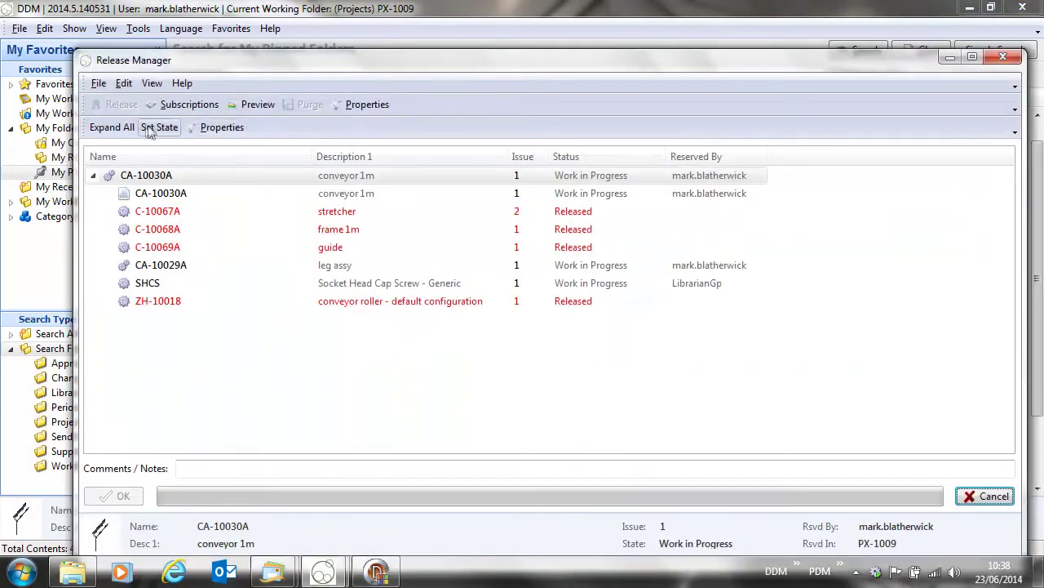
click(127, 132)
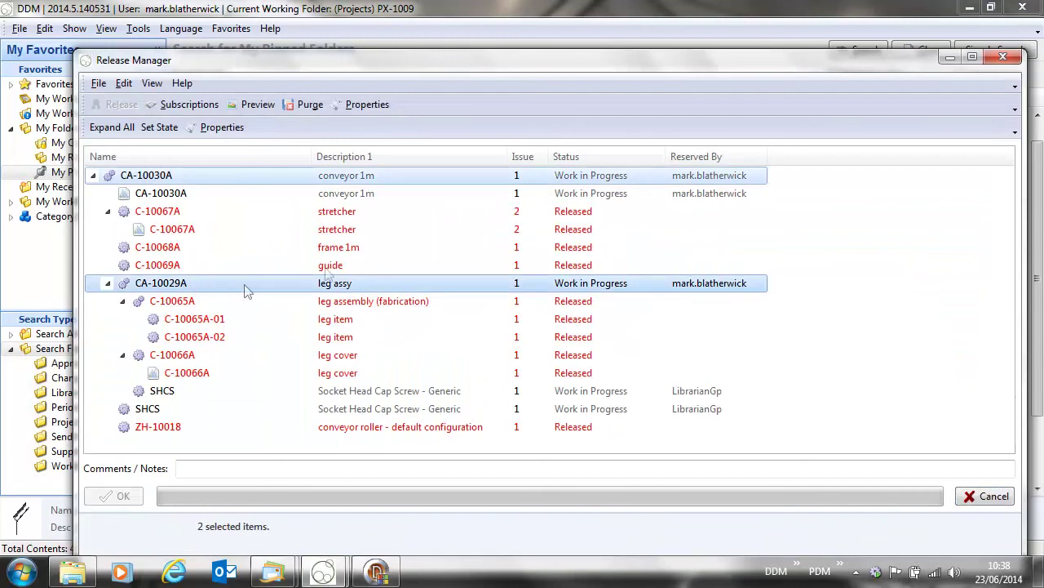
Set the CA-10030A assembly, its drawing and the leg assembly CA-10029A to the Released state and run the release
ctrl+click(209, 193)
click(159, 127)
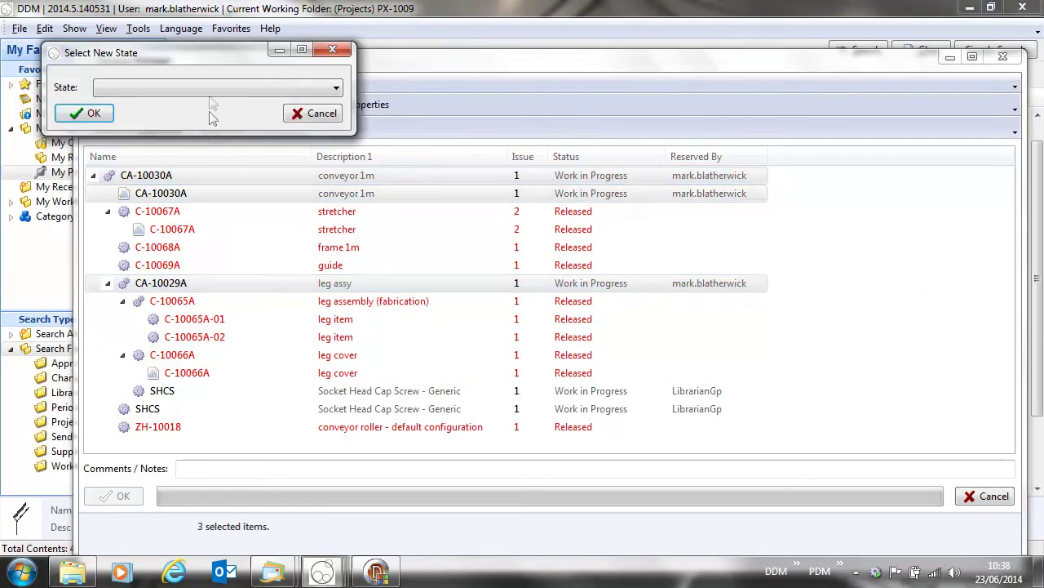
click(209, 87)
click(205, 128)
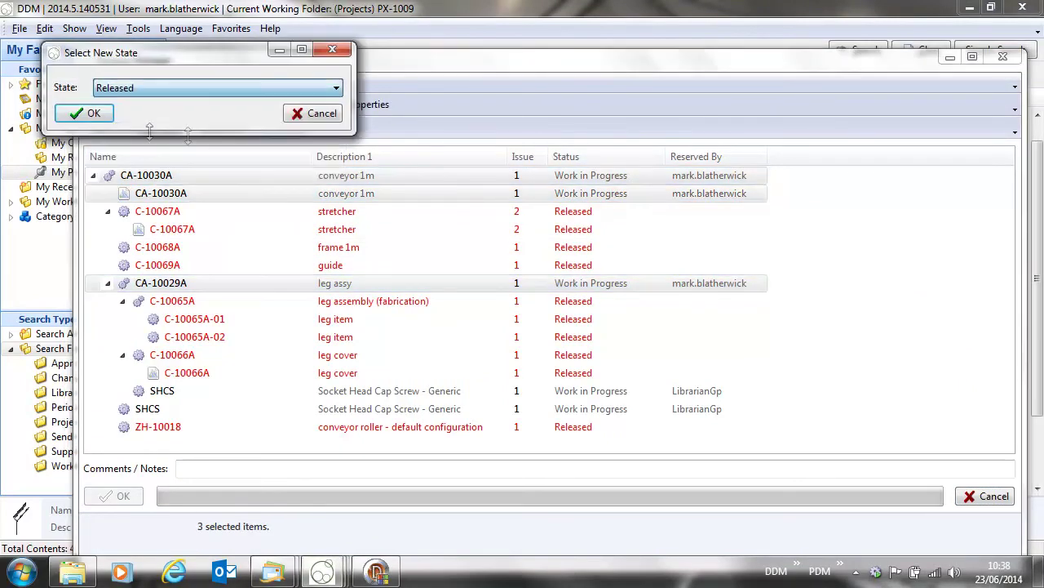
click(90, 114)
click(115, 496)
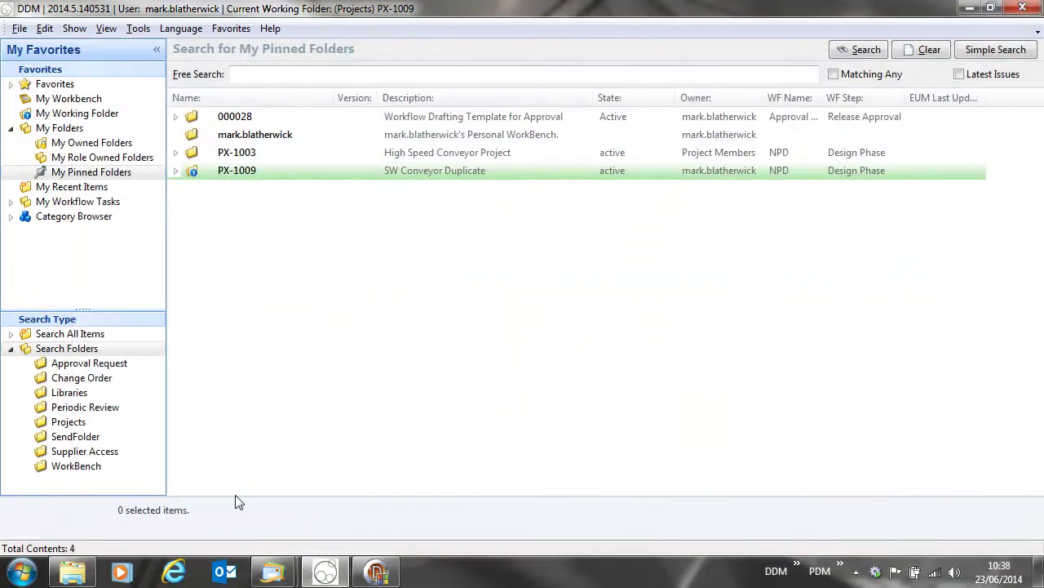
Open CA-10030A(1)(ASM).xml from the EUMOut folder in Notepad++ and examine its parts and first BOM
click(73, 571)
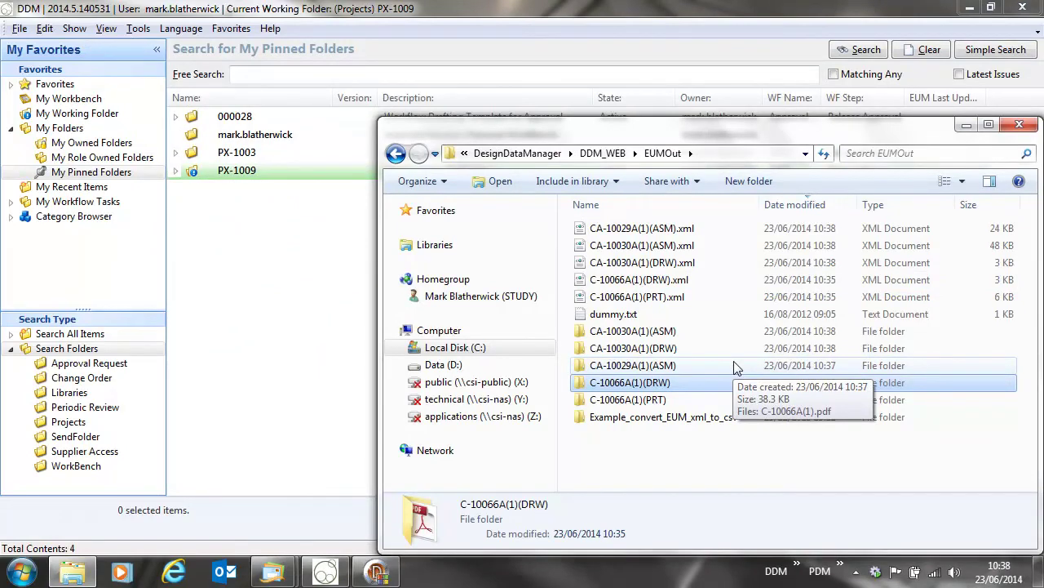
right_click(650, 251)
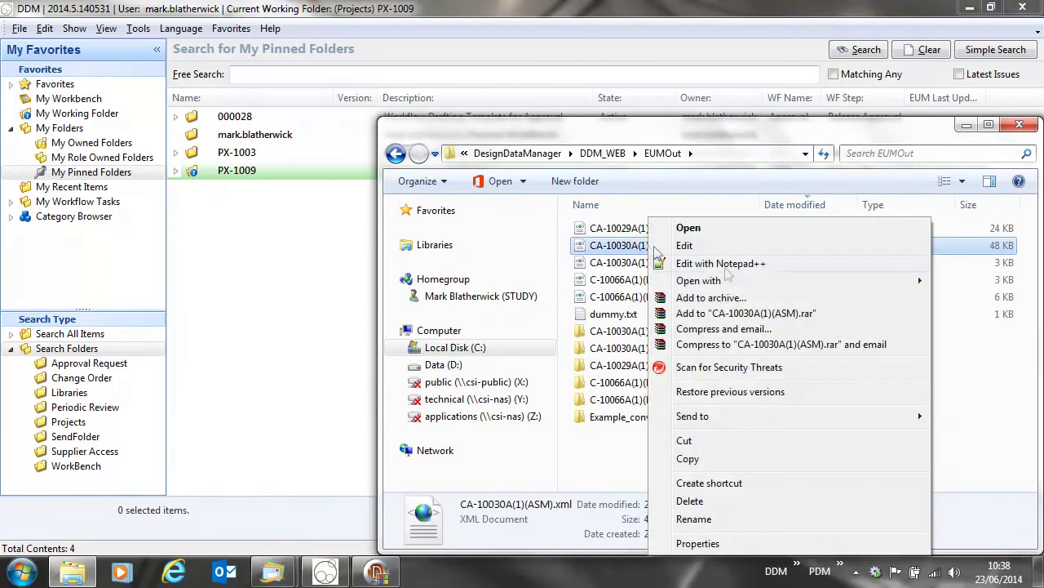
click(721, 264)
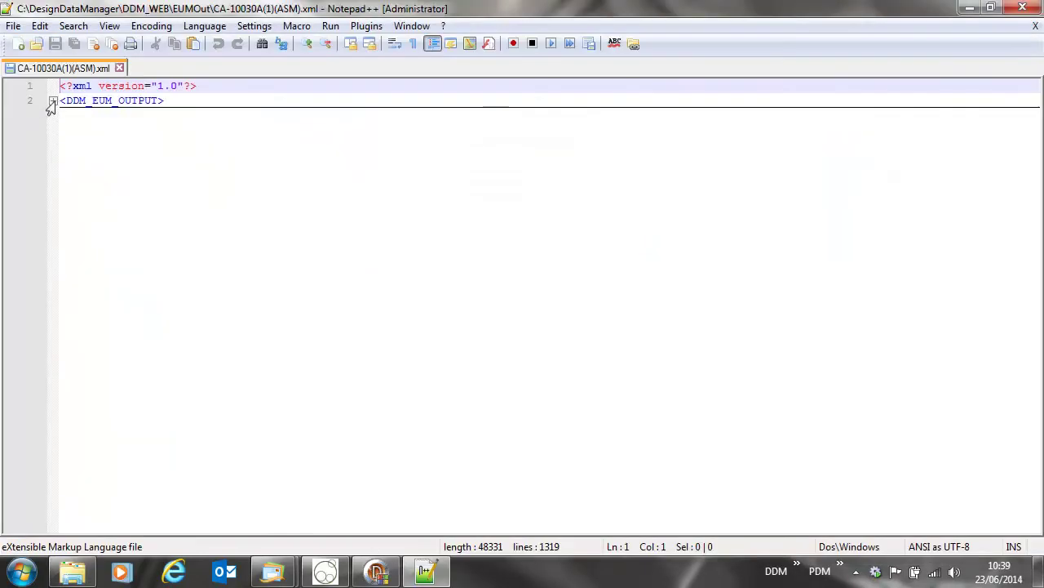
click(52, 116)
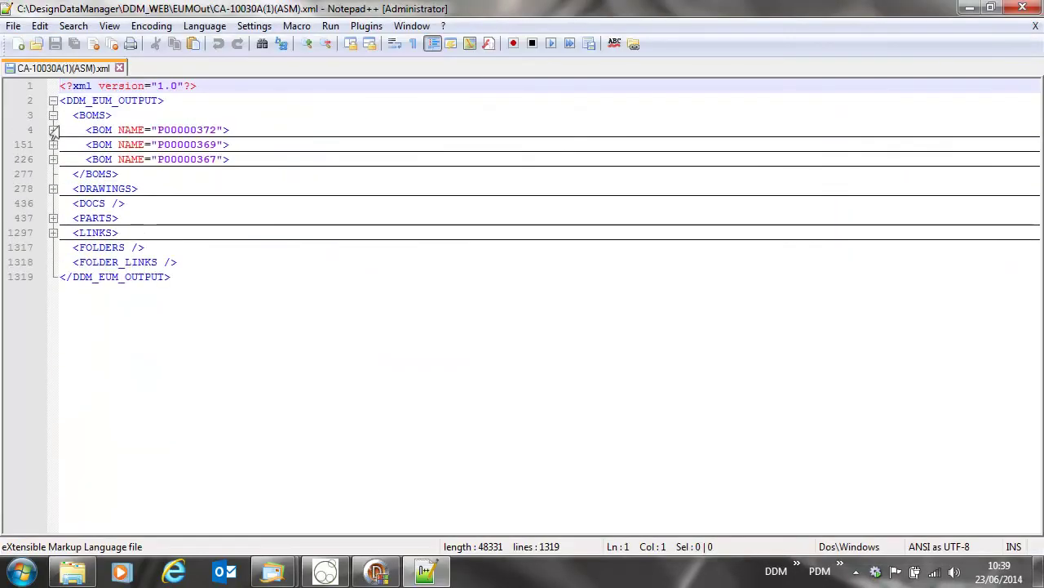
click(52, 218)
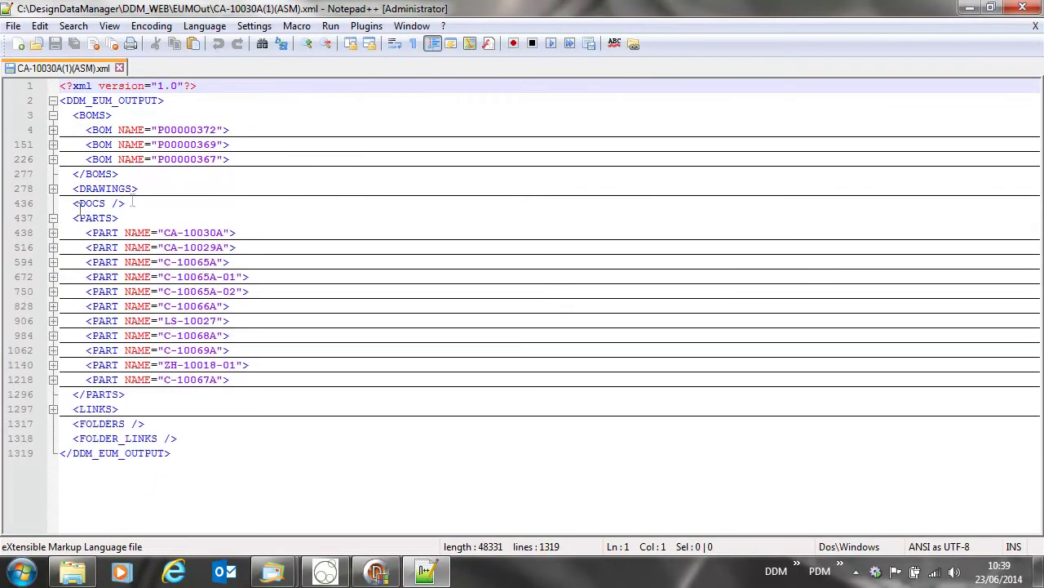
click(52, 130)
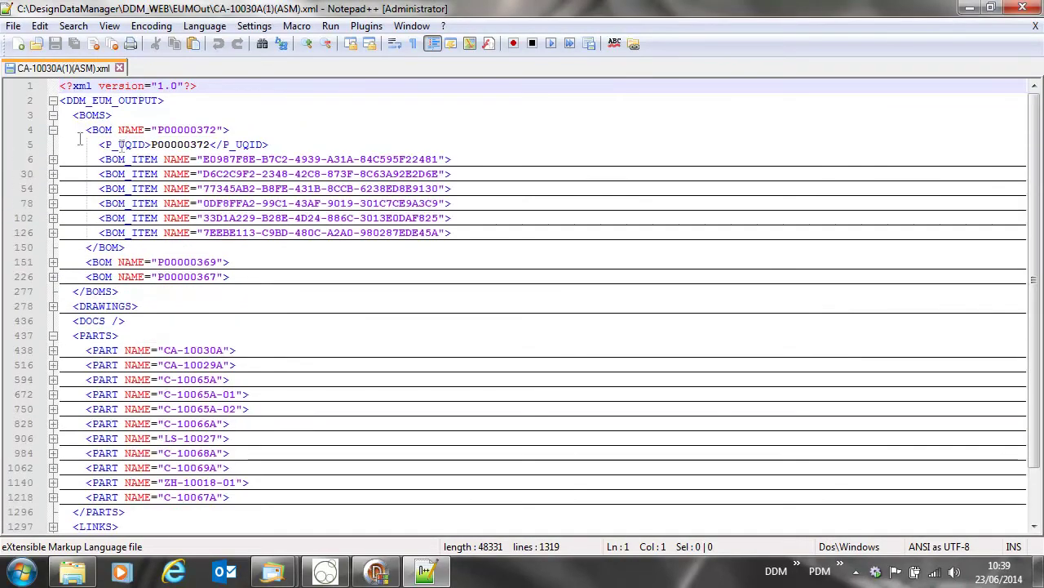